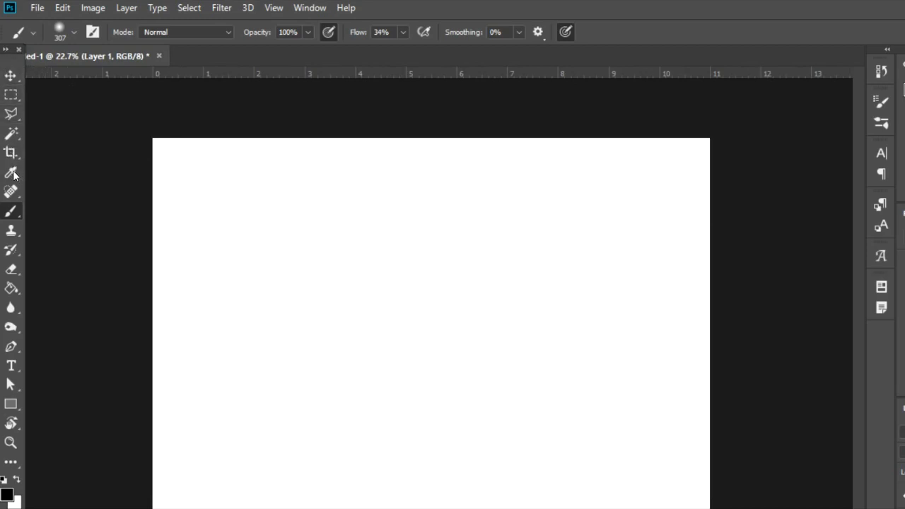
# Choose the Brush Tool and set the brush flow to 100%
pyautogui.rightClick(12, 210)
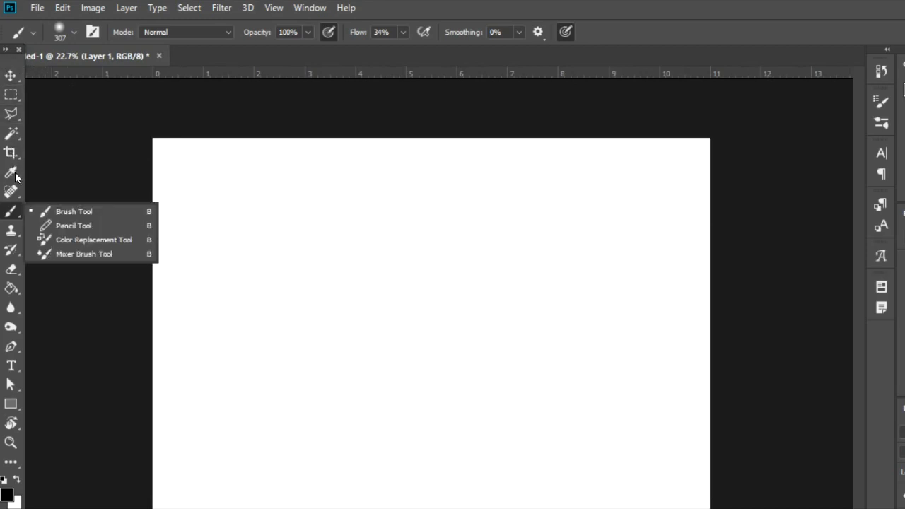
pyautogui.click(82, 171)
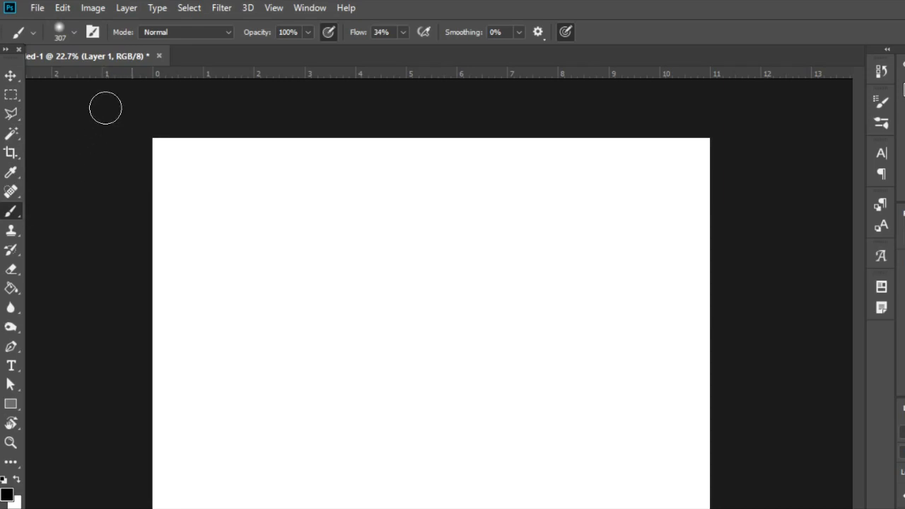
pyautogui.press('Return')
pyautogui.press('Tab')
pyautogui.moveTo(321, 31); pyautogui.dragTo(363, 44)
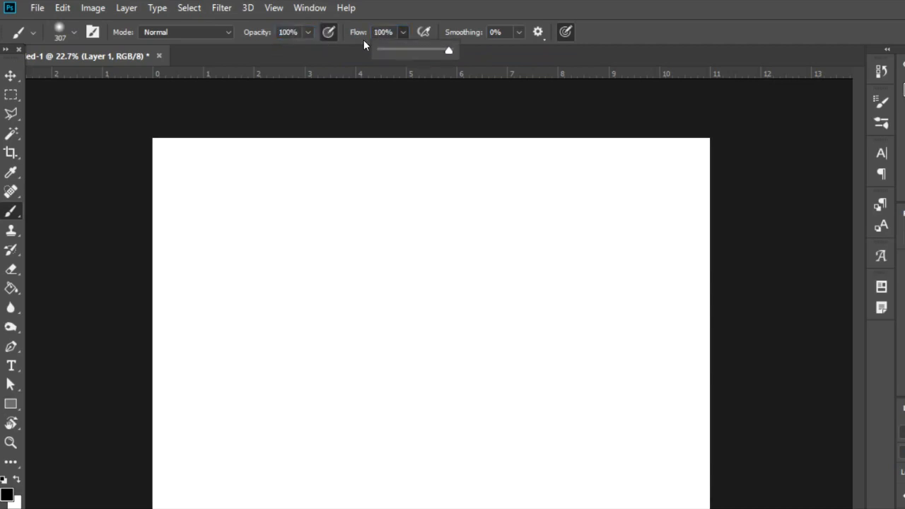
pyautogui.click(284, 28)
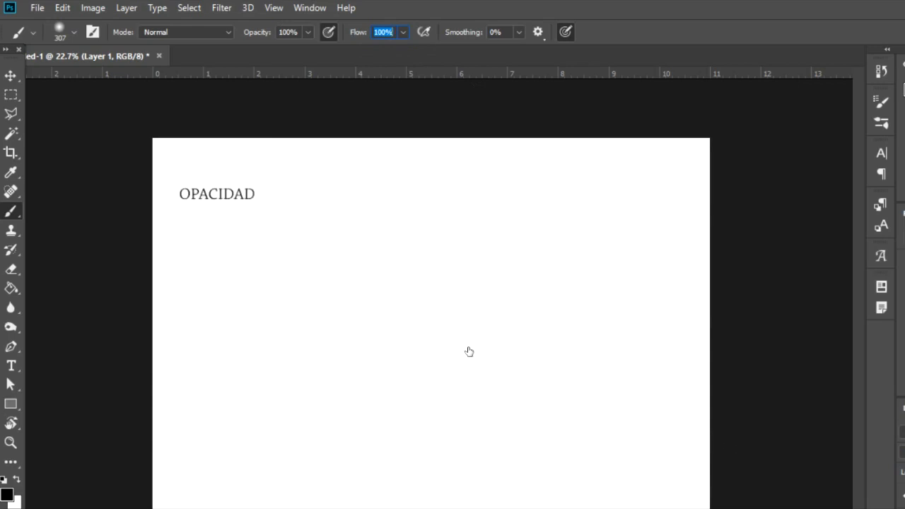
# Paint overlapping soft black strokes around the OPACIDAD label with a 175 px brush at 16% opacity
pyautogui.moveTo(230, 208); pyautogui.dragTo(221, 210)
pyautogui.moveTo(307, 32); pyautogui.dragTo(199, 44)
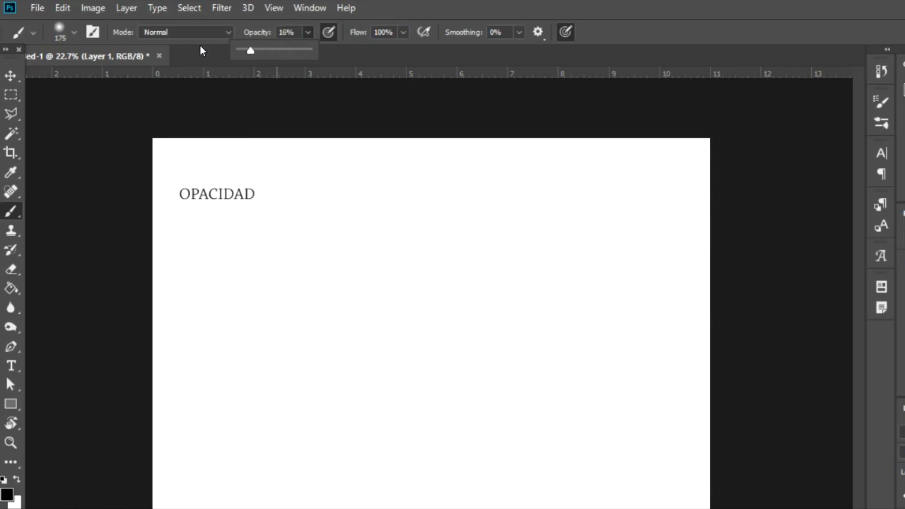
pyautogui.rightClick(214, 190)
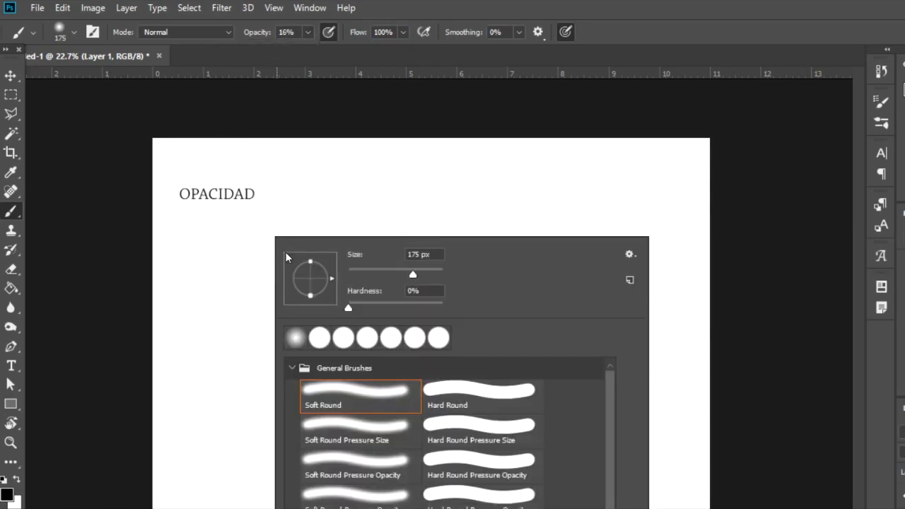
pyautogui.click(270, 219)
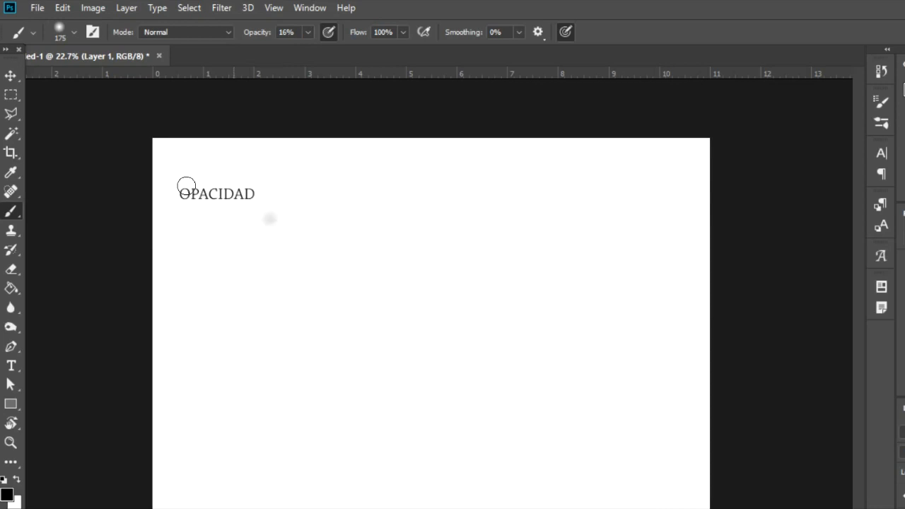
pyautogui.moveTo(236, 239); pyautogui.dragTo(451, 248)
pyautogui.moveTo(374, 202)
pyautogui.mouseDown()
pyautogui.moveTo(436, 202)
pyautogui.moveTo(273, 188)
pyautogui.moveTo(408, 179)
pyautogui.moveTo(410, 166)
pyautogui.moveTo(380, 160)
pyautogui.moveTo(429, 152)
pyautogui.mouseUp()
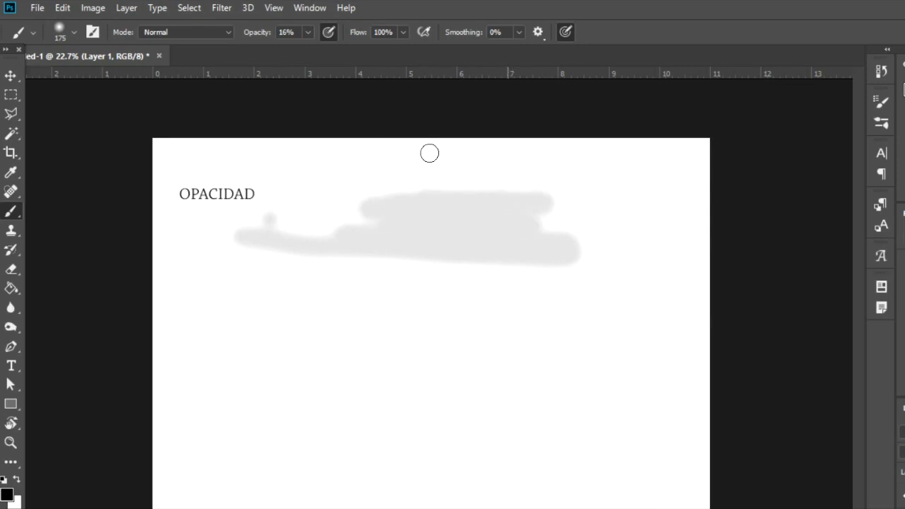
pyautogui.moveTo(552, 155)
pyautogui.mouseDown()
pyautogui.moveTo(264, 154)
pyautogui.moveTo(491, 163)
pyautogui.moveTo(356, 148)
pyautogui.moveTo(571, 179)
pyautogui.moveTo(457, 153)
pyautogui.moveTo(505, 147)
pyautogui.mouseUp()
pyautogui.moveTo(349, 191)
pyautogui.mouseDown()
pyautogui.moveTo(310, 168)
pyautogui.moveTo(387, 173)
pyautogui.moveTo(275, 160)
pyautogui.mouseUp()
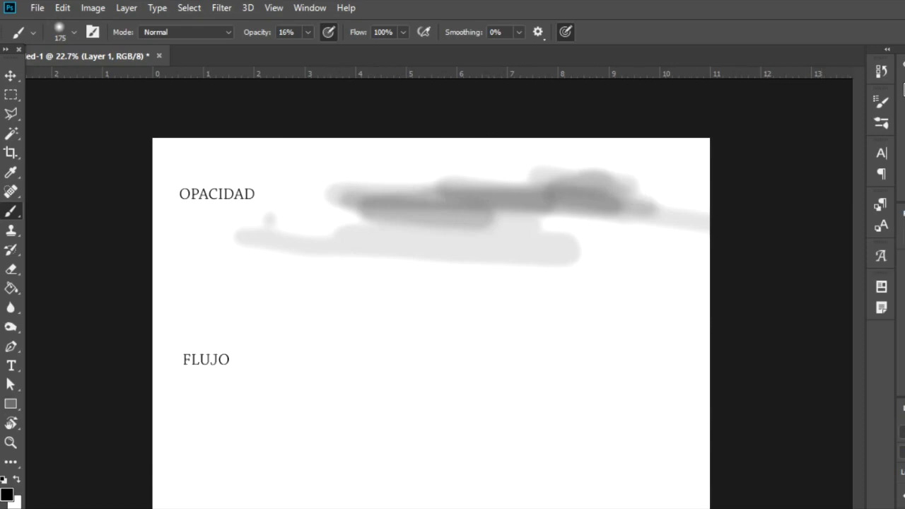
# Paint soft black strokes around the FLUJO label with brush opacity at 100% and flow at 14%
pyautogui.click(308, 32)
pyautogui.moveTo(308, 50); pyautogui.dragTo(275, 50)
pyautogui.click(403, 32)
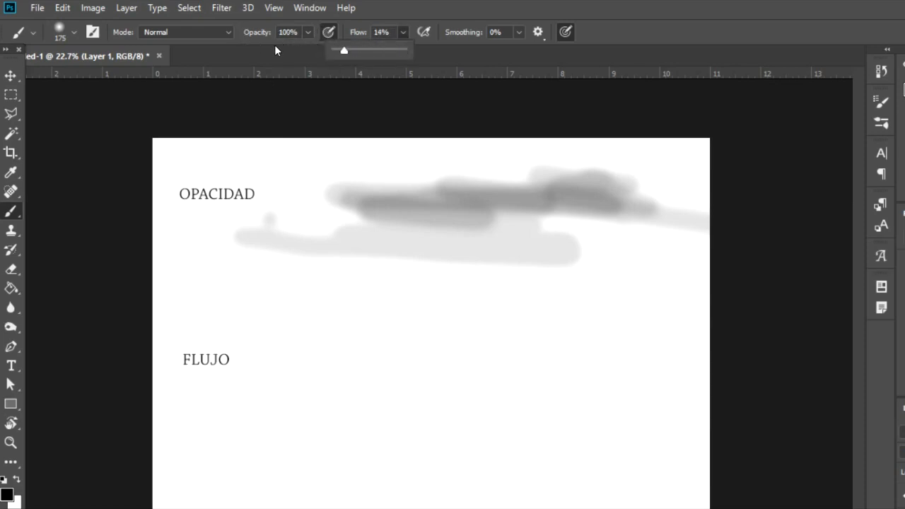
pyautogui.moveTo(236, 442)
pyautogui.mouseDown()
pyautogui.moveTo(586, 442)
pyautogui.moveTo(347, 442)
pyautogui.moveTo(500, 445)
pyautogui.moveTo(433, 443)
pyautogui.moveTo(455, 440)
pyautogui.mouseUp()
pyautogui.click(197, 497)
pyautogui.moveTo(248, 400)
pyautogui.mouseDown()
pyautogui.moveTo(599, 401)
pyautogui.moveTo(358, 398)
pyautogui.moveTo(402, 403)
pyautogui.moveTo(386, 399)
pyautogui.mouseUp()
pyautogui.moveTo(444, 379)
pyautogui.mouseDown()
pyautogui.moveTo(496, 371)
pyautogui.moveTo(397, 375)
pyautogui.moveTo(490, 373)
pyautogui.mouseUp()
pyautogui.moveTo(456, 332); pyautogui.dragTo(489, 334)
pyautogui.moveTo(369, 327)
pyautogui.mouseDown()
pyautogui.moveTo(489, 327)
pyautogui.moveTo(478, 327)
pyautogui.mouseUp()
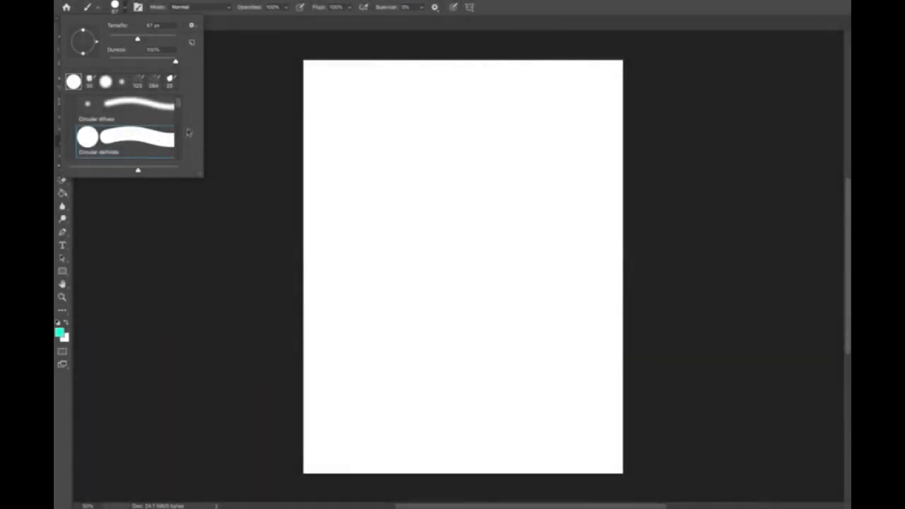
# Paint two horizontal turquoise bands across the page with the Circular definido brush, enlarging the brush for the lower band
pyautogui.click(259, 155)
pyautogui.moveTo(285, 155)
pyautogui.mouseDown()
pyautogui.moveTo(571, 156)
pyautogui.moveTo(650, 174)
pyautogui.mouseUp()
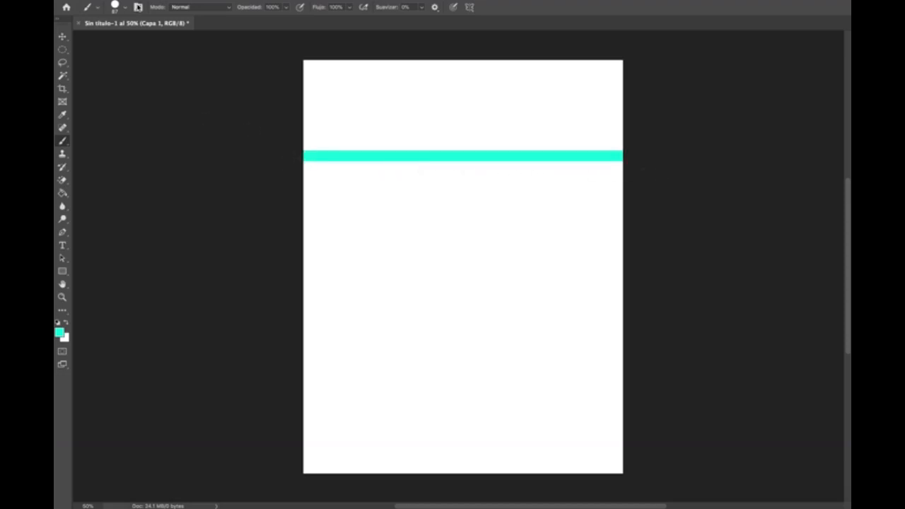
pyautogui.click(125, 7)
pyautogui.moveTo(138, 39); pyautogui.dragTo(146, 39)
pyautogui.moveTo(291, 187); pyautogui.dragTo(672, 203)
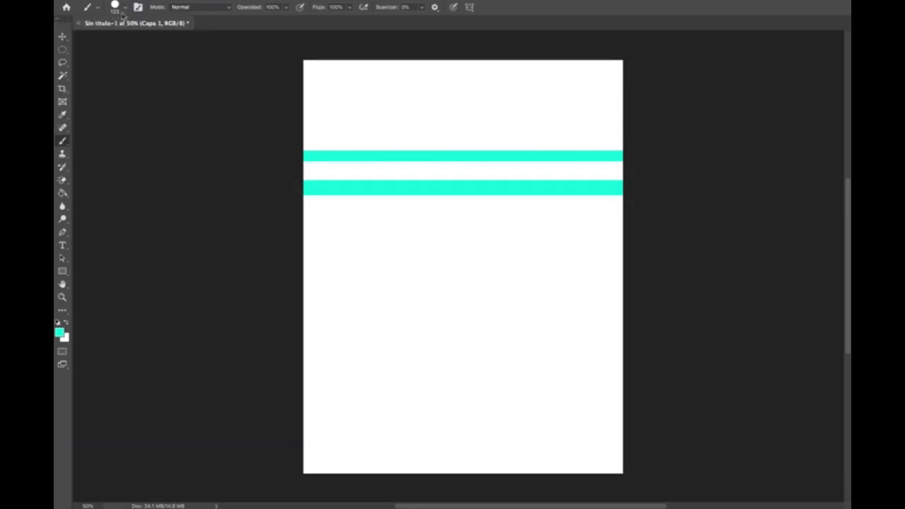
# Set the brush size to 369 px and paint a thick turquoise band across the page below the other two
pyautogui.click(124, 8)
pyautogui.moveTo(146, 40); pyautogui.dragTo(156, 41)
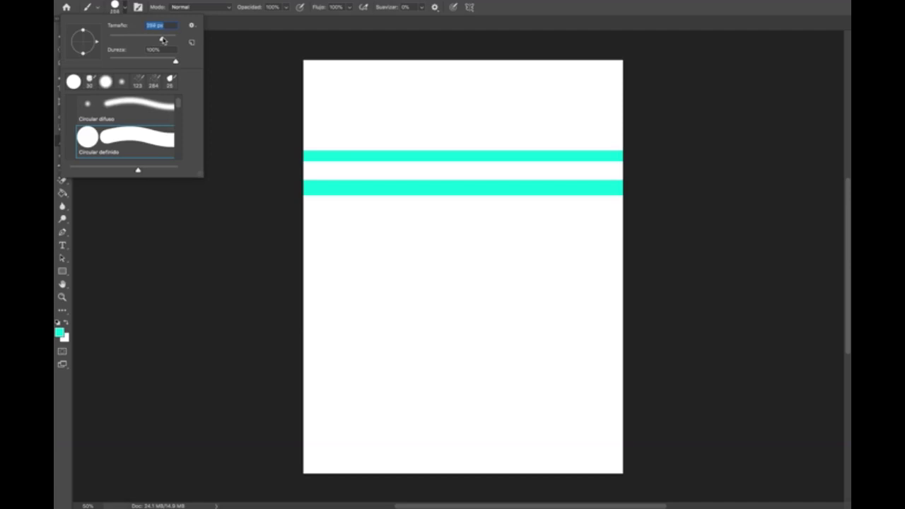
pyautogui.moveTo(283, 256)
pyautogui.mouseDown()
pyautogui.moveTo(492, 251)
pyautogui.moveTo(646, 262)
pyautogui.mouseUp()
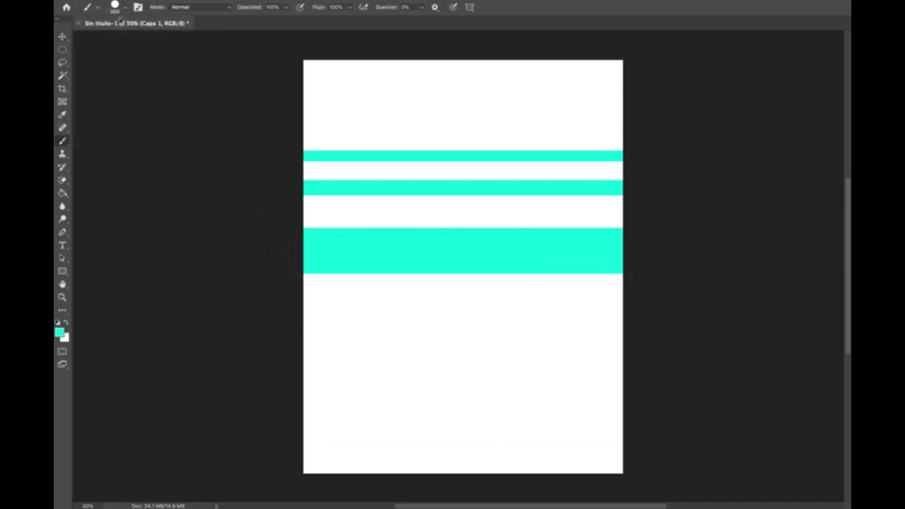
# Collapse the other brush folders and choose the first Kyle splatter brush from Pinceles de efectos especiales
pyautogui.click(125, 8)
pyautogui.scroll(2, 112, 115)
pyautogui.click(71, 104)
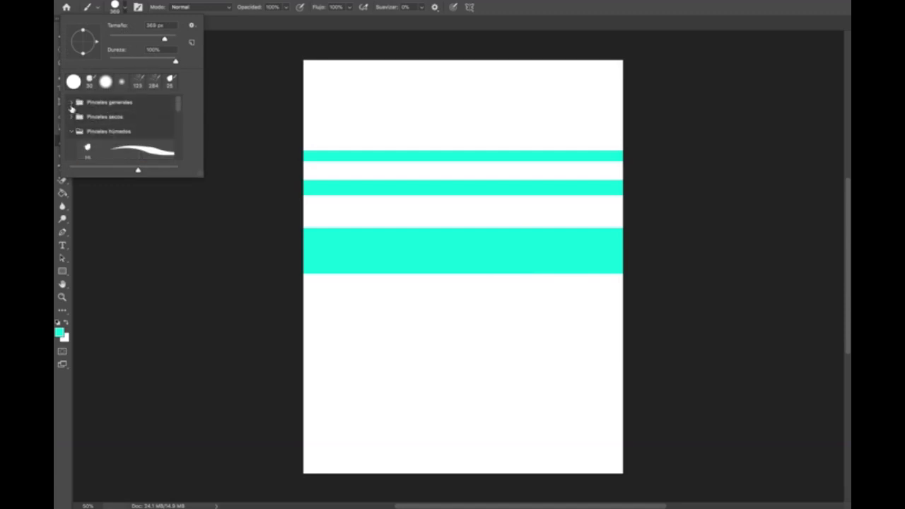
pyautogui.click(70, 131)
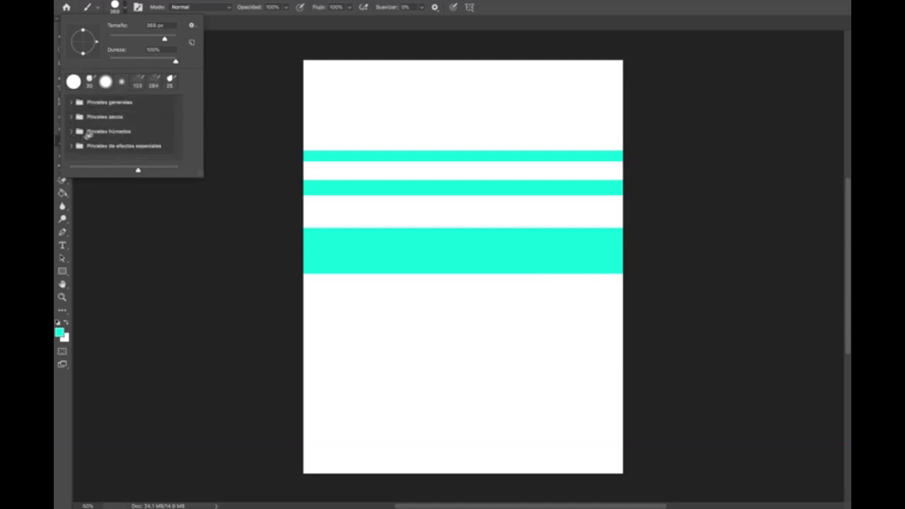
pyautogui.click(72, 147)
pyautogui.scroll(-3, 121, 140)
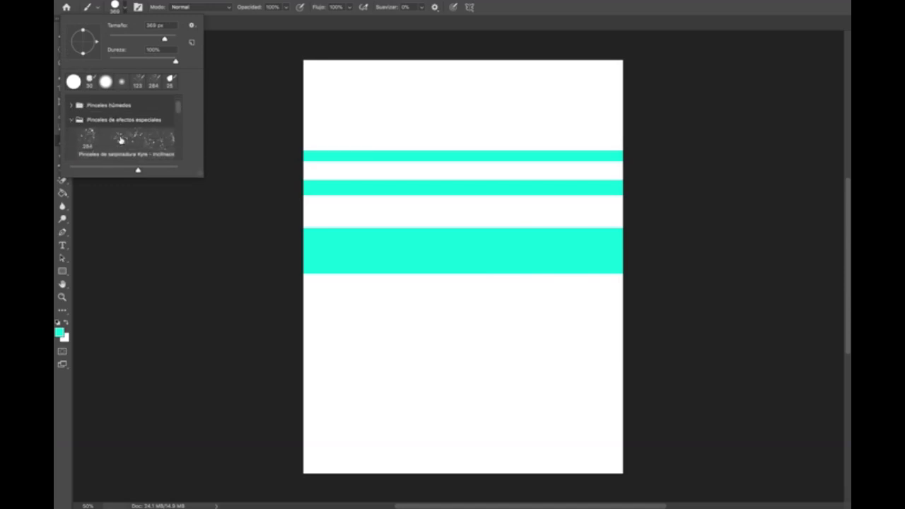
pyautogui.click(112, 133)
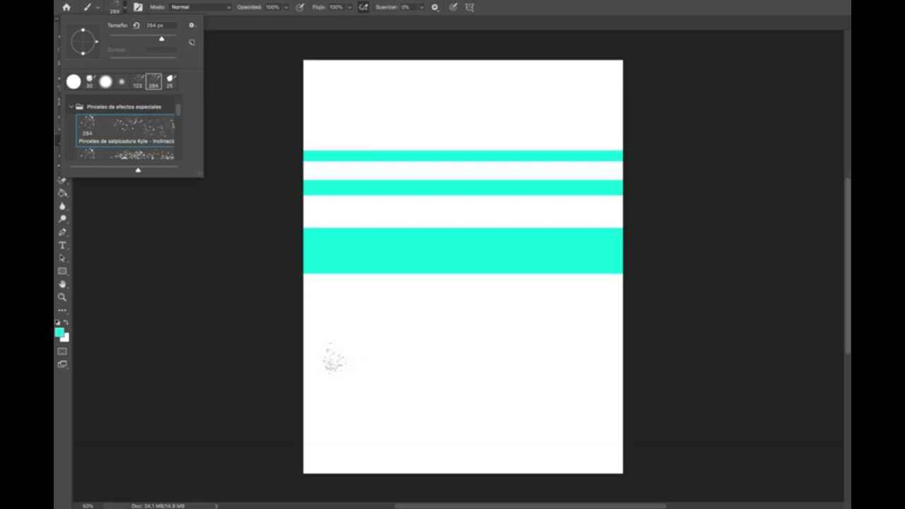
# Paint turquoise splatter across the page below the thick band, along the top edge and diagonally between the bands
pyautogui.click(308, 337)
pyautogui.moveTo(307, 332); pyautogui.dragTo(682, 351)
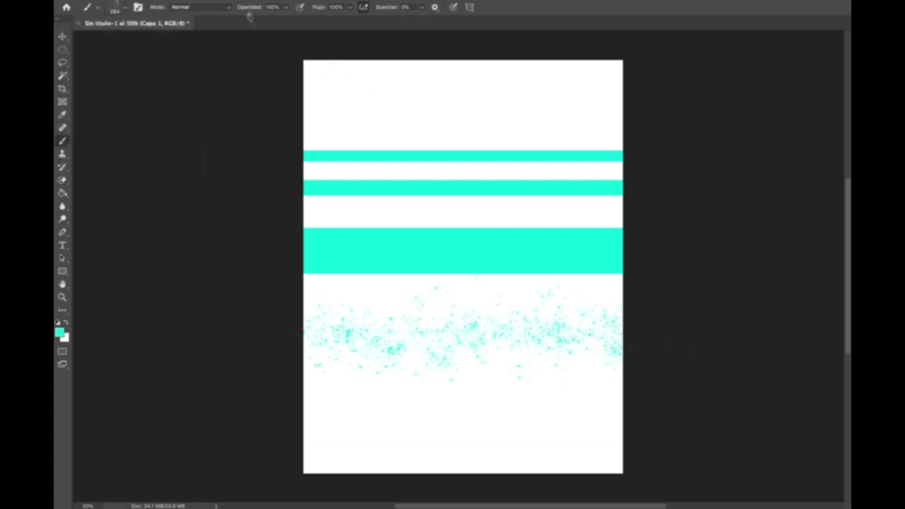
pyautogui.moveTo(293, 77)
pyautogui.mouseDown()
pyautogui.moveTo(506, 211)
pyautogui.moveTo(391, 80)
pyautogui.moveTo(607, 90)
pyautogui.mouseUp()
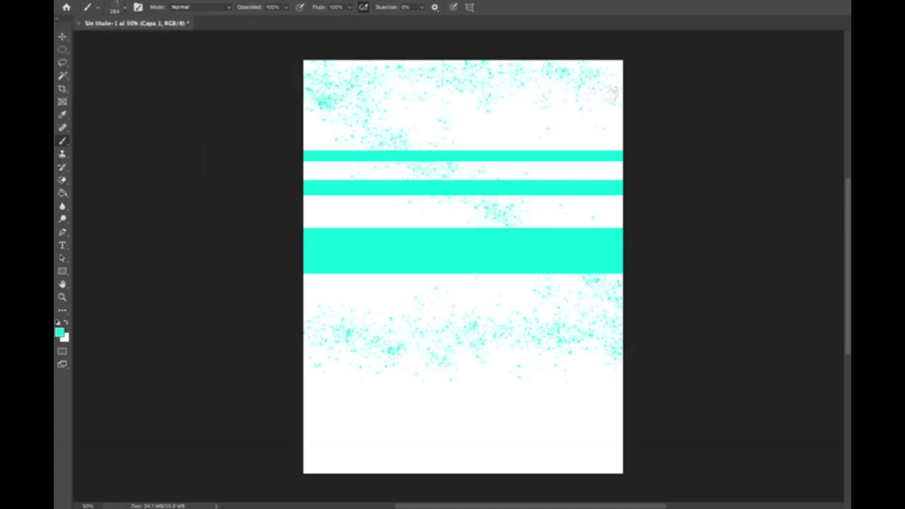
# Paint a stroke along the middle of the thick turquoise band with the hard round brush at 78 px in Diferencia mode
pyautogui.click(124, 13)
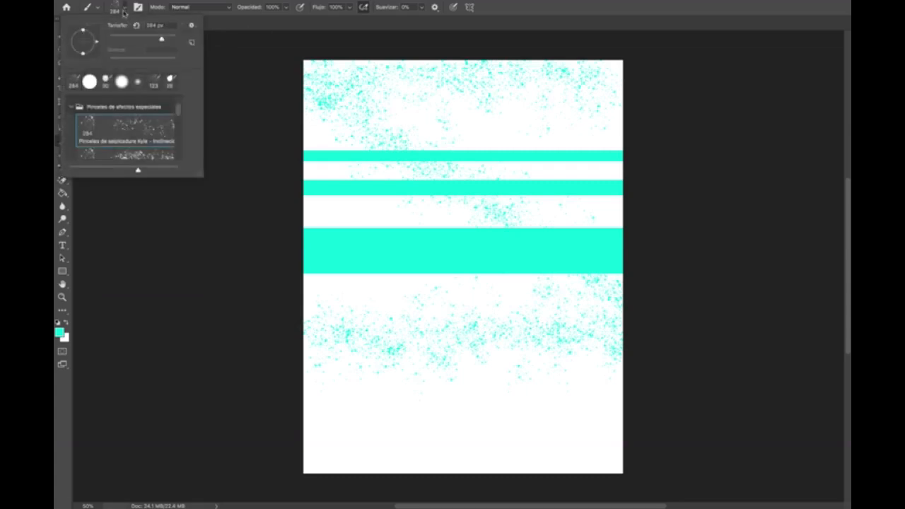
pyautogui.click(89, 81)
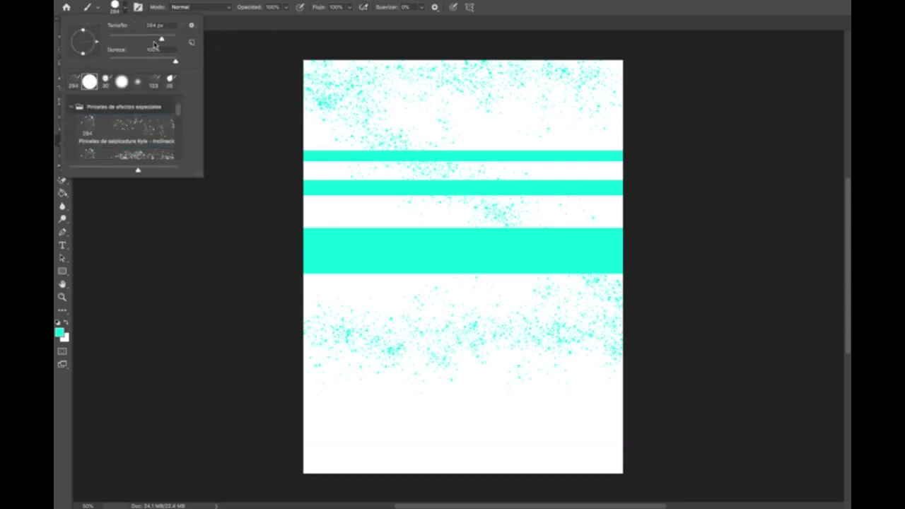
pyautogui.moveTo(164, 42); pyautogui.dragTo(136, 44)
pyautogui.click(228, 9)
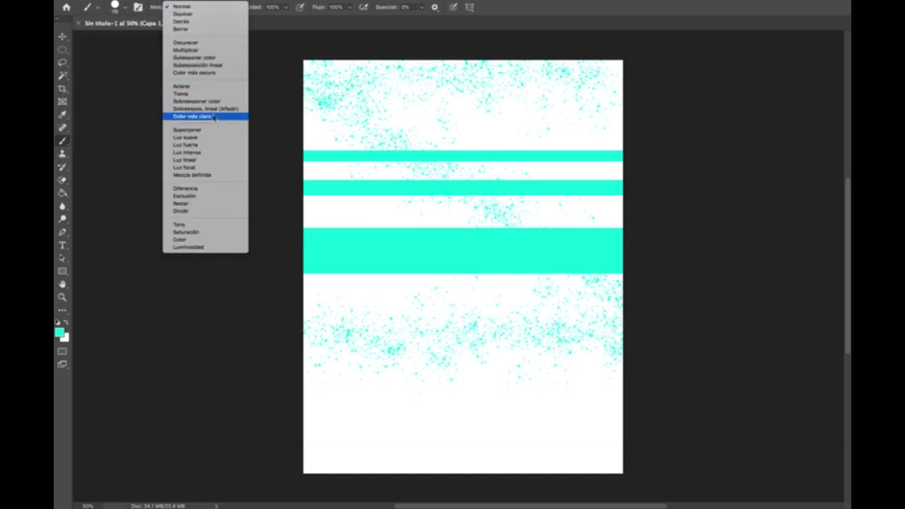
pyautogui.click(216, 190)
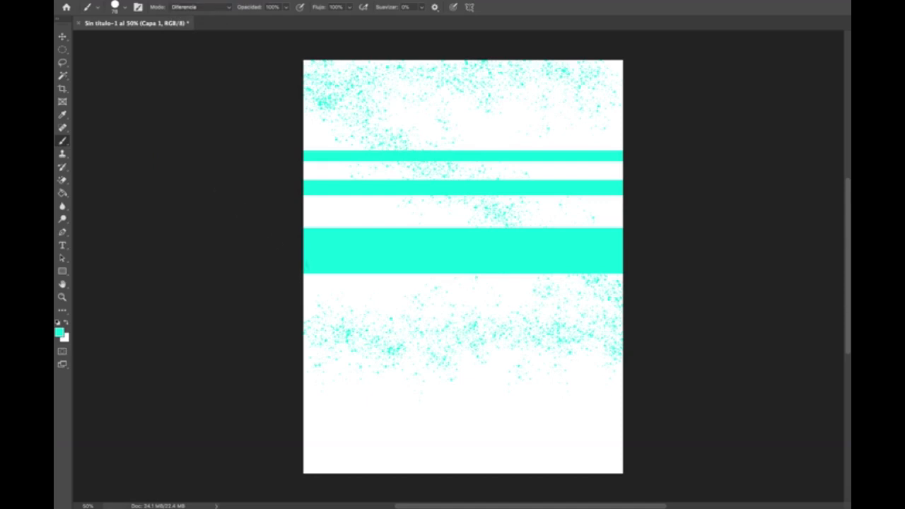
pyautogui.moveTo(293, 251); pyautogui.dragTo(662, 256)
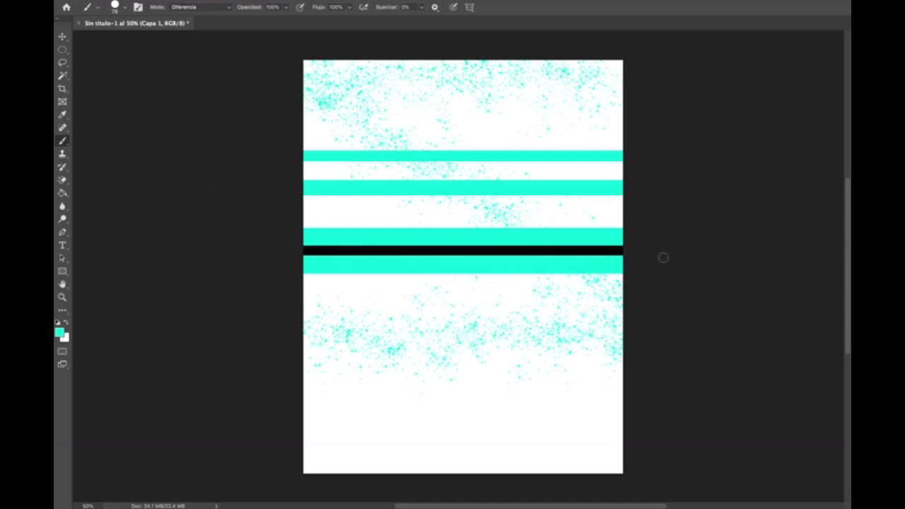
# Paint a stroke just below the black line with the brush at 54 px and 41% opacity
pyautogui.click(285, 7)
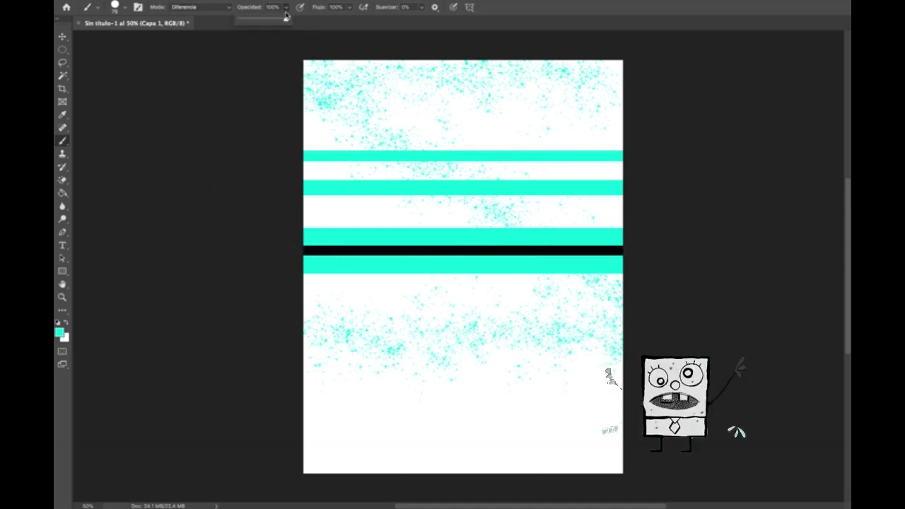
pyautogui.moveTo(287, 20); pyautogui.dragTo(258, 20)
pyautogui.rightClick(330, 234)
pyautogui.moveTo(404, 260); pyautogui.dragTo(397, 261)
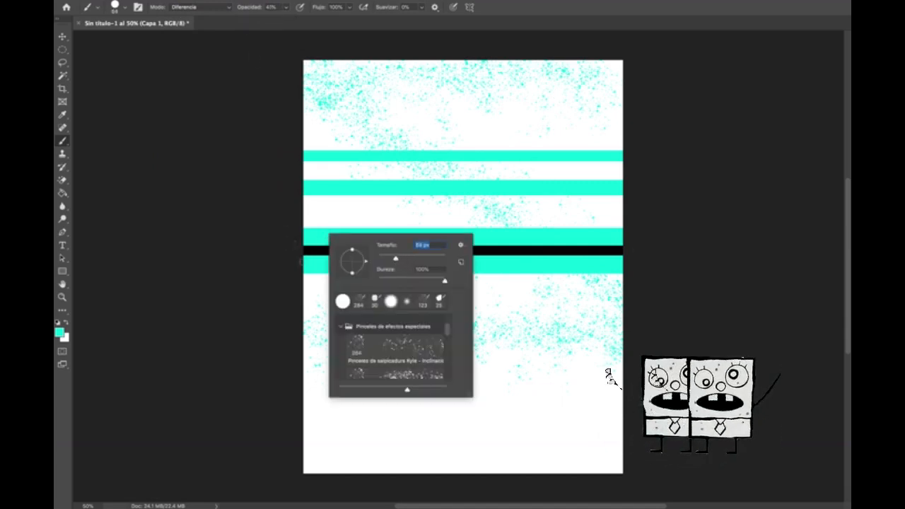
pyautogui.click(303, 263)
pyautogui.moveTo(302, 262); pyautogui.dragTo(635, 263)
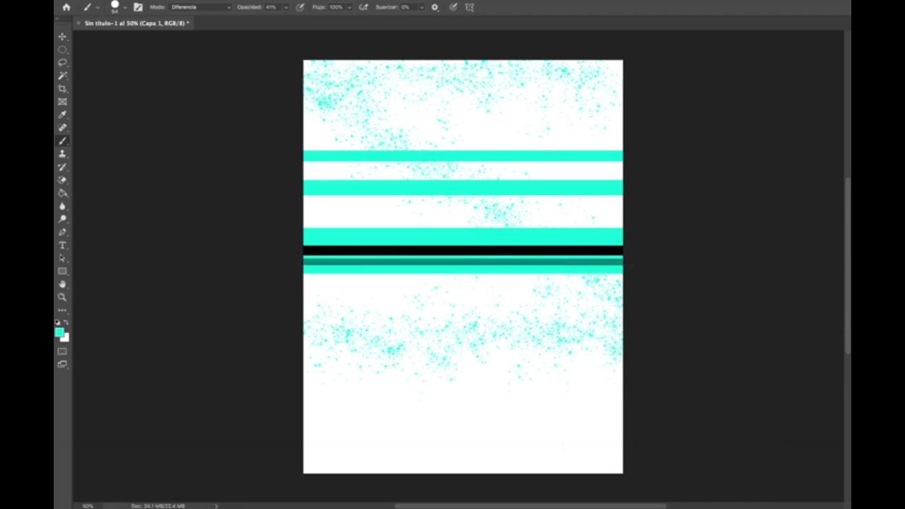
# Lower the brush's flow
pyautogui.click(348, 7)
pyautogui.moveTo(350, 20); pyautogui.dragTo(318, 24)
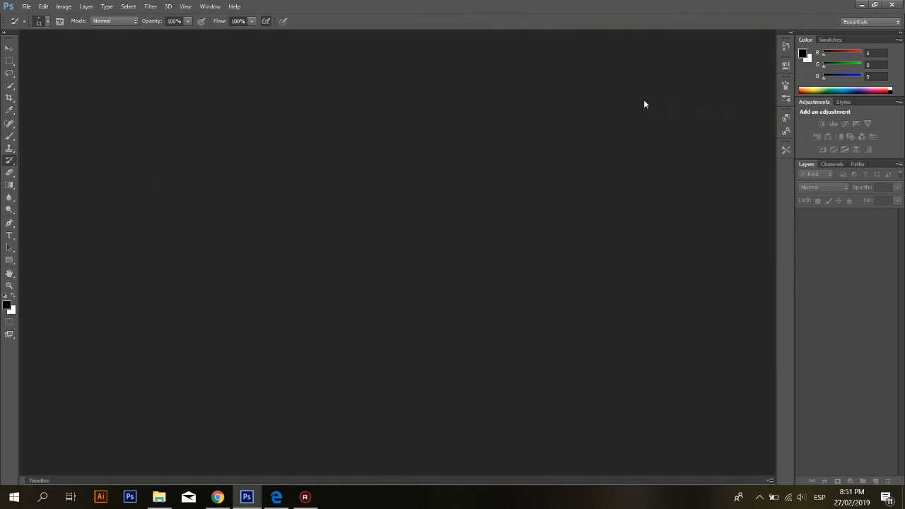
# Display the Brush settings and look through the available brush presets
pyautogui.click(203, 6)
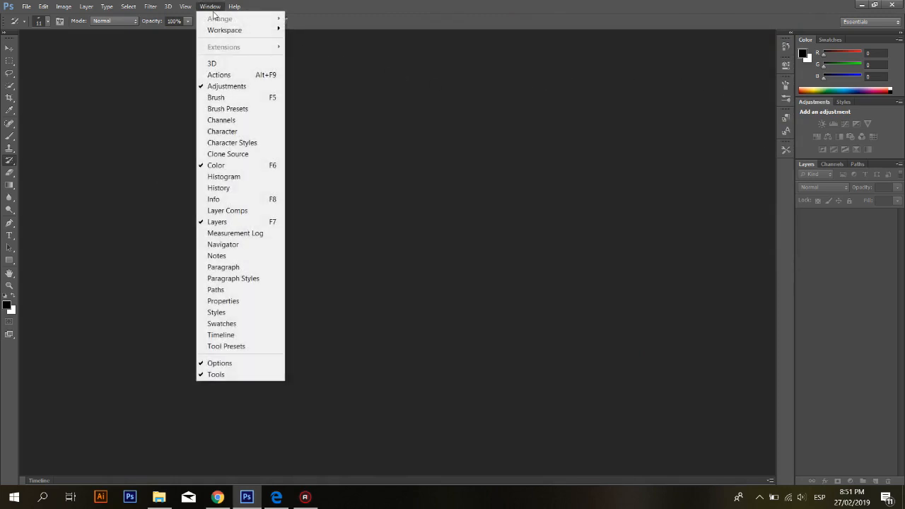
pyautogui.click(239, 101)
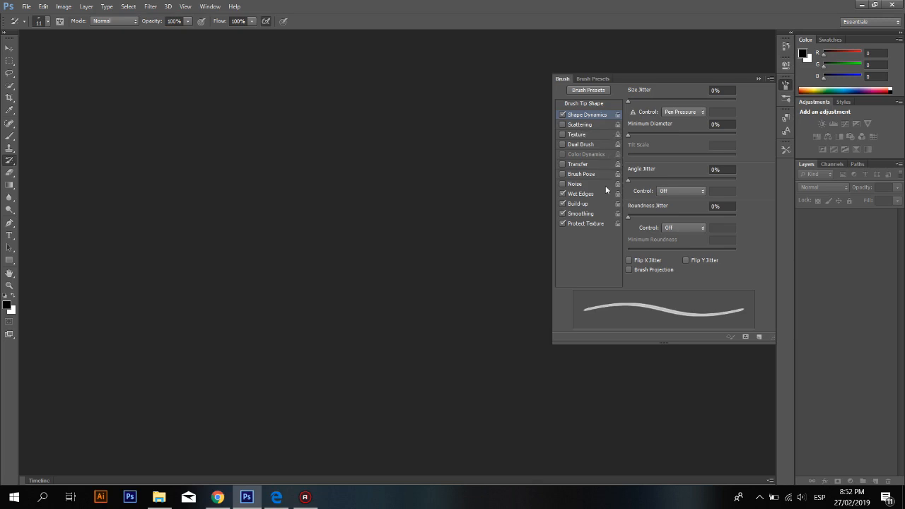
pyautogui.click(593, 79)
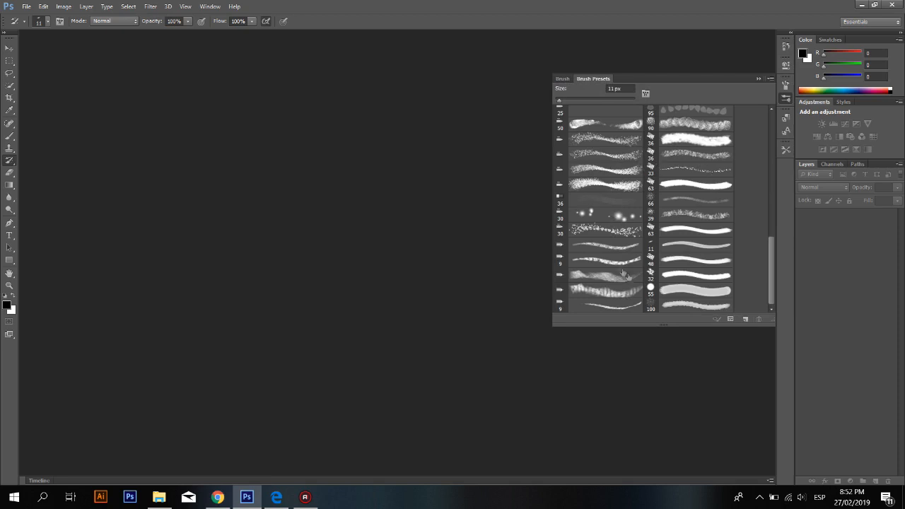
pyautogui.scroll(10, 682, 197)
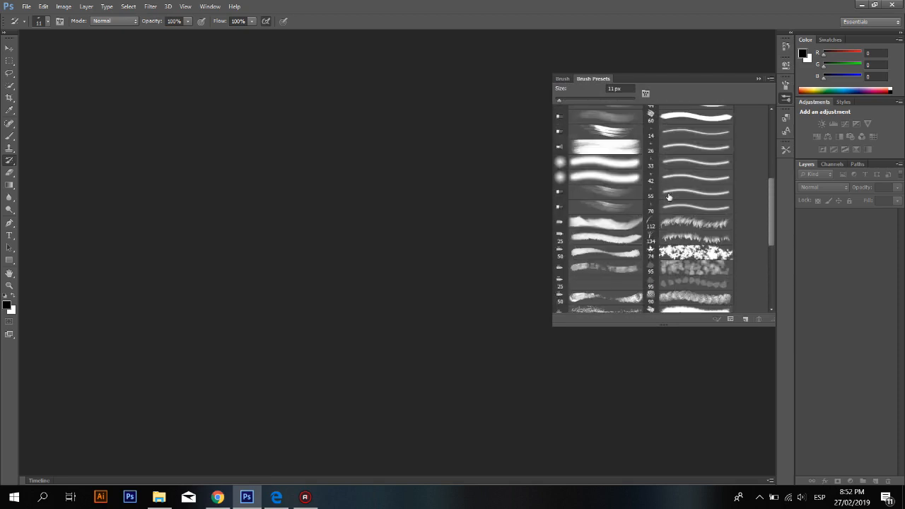
pyautogui.scroll(-5, 675, 211)
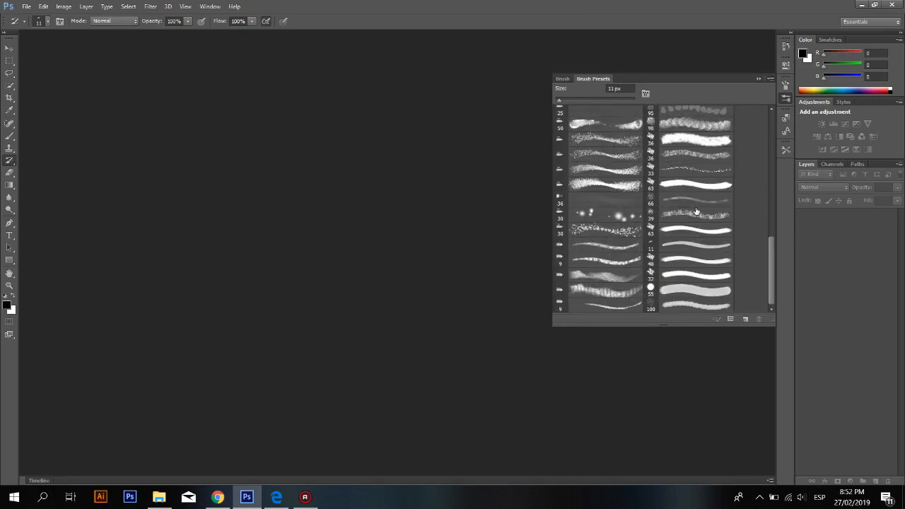